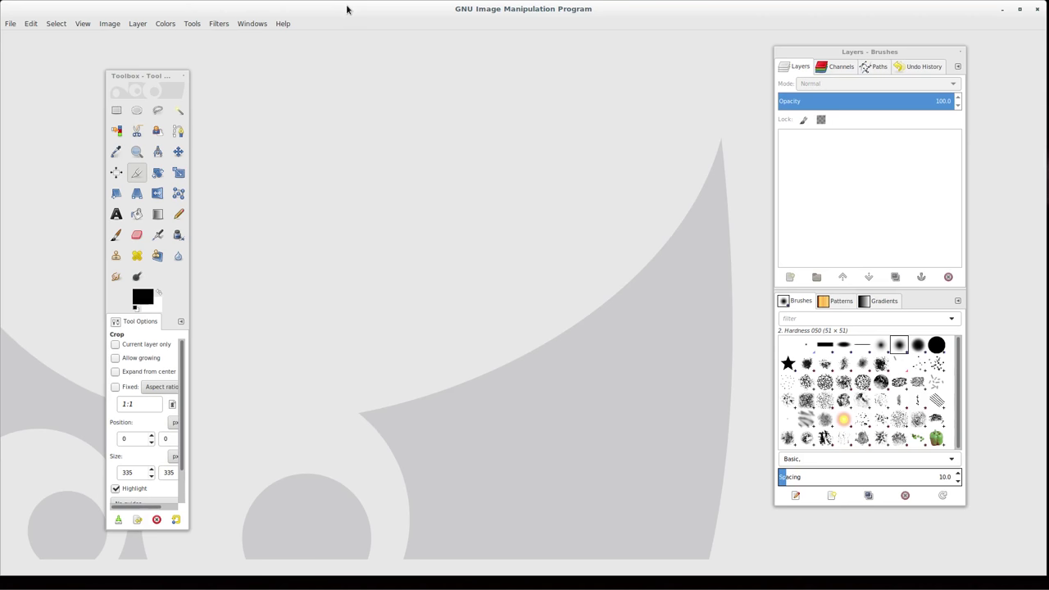
- Create a new 256×256 pixel image with a white Background layer
key("ctrl+n")
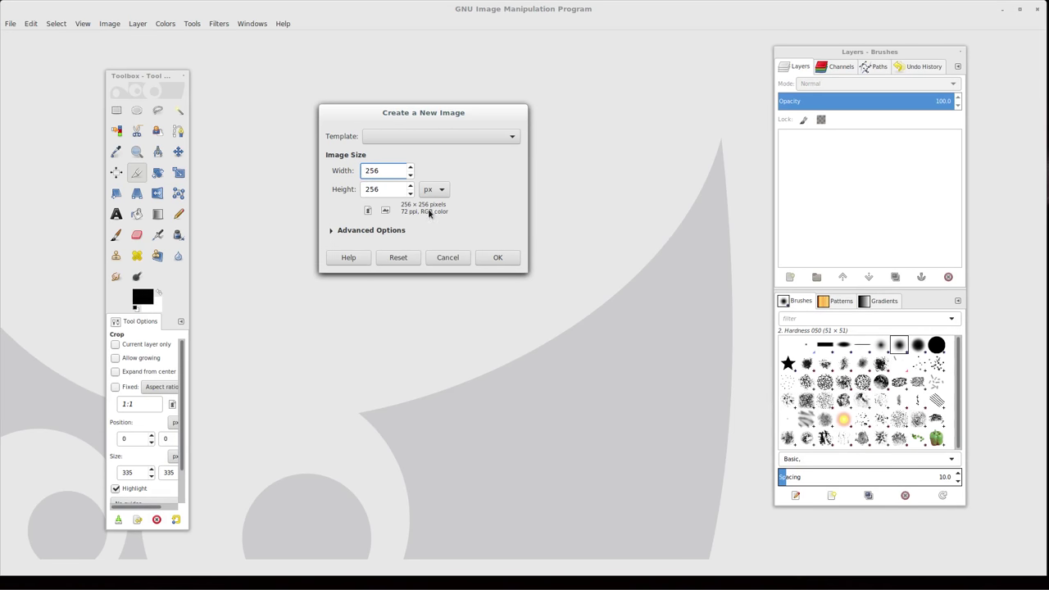
left_click(496, 258)
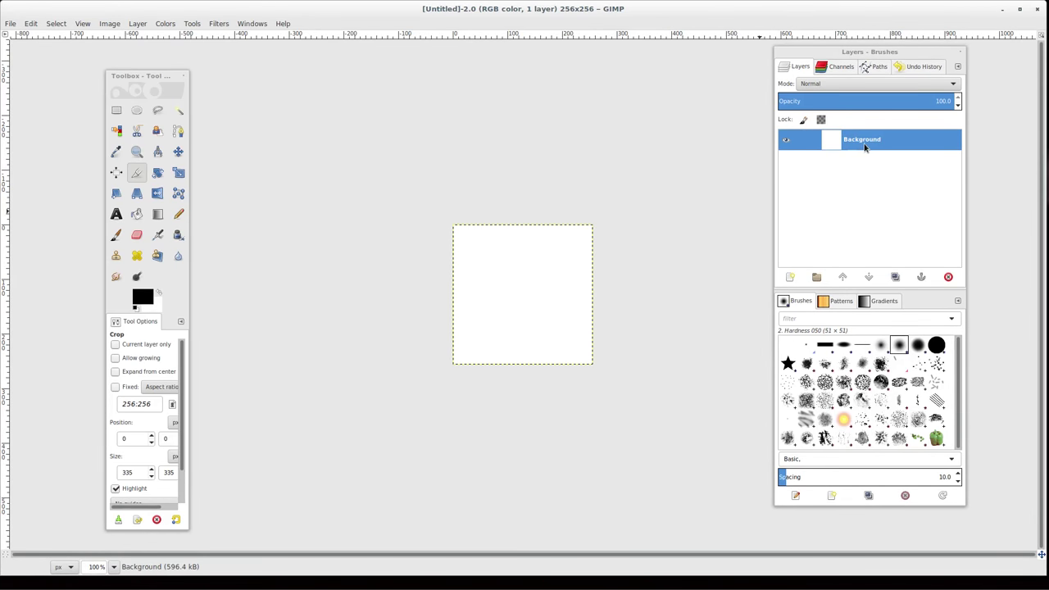
right_click(867, 146)
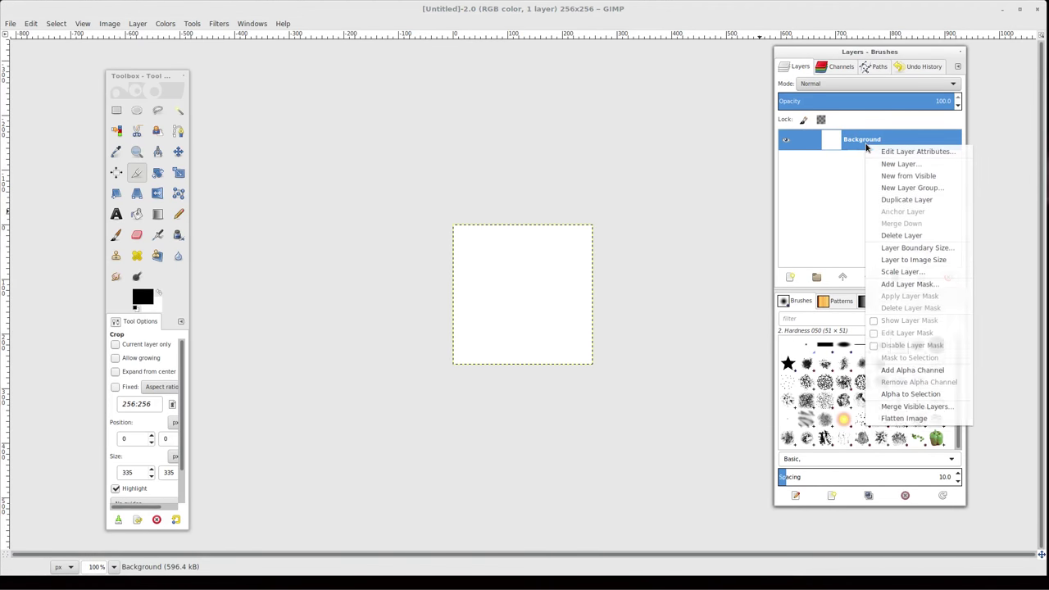
- Add an alpha channel to the Background layer and clear the whole canvas to transparency
left_click(900, 376)
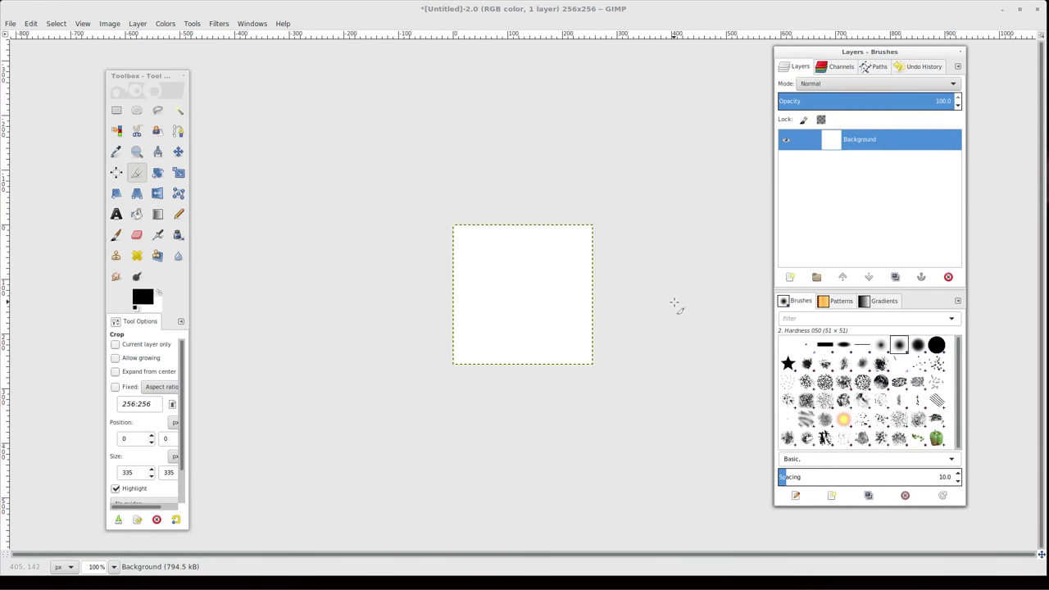
key("ctrl+a")
key("Delete")
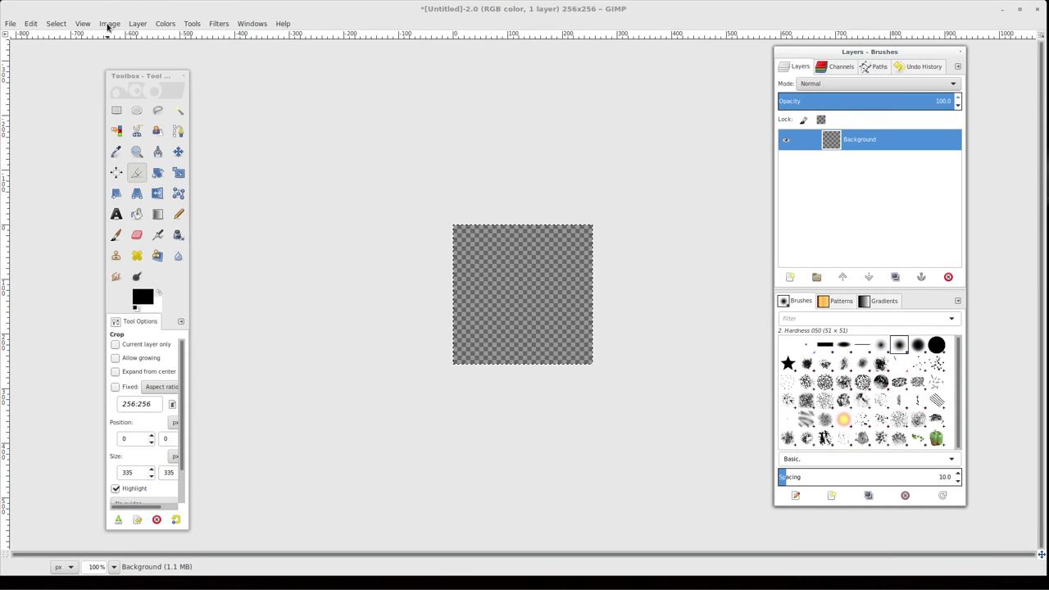
- Select a full-canvas rounded rectangle with 25% corner radius, then zoom to 200%
left_click(63, 25)
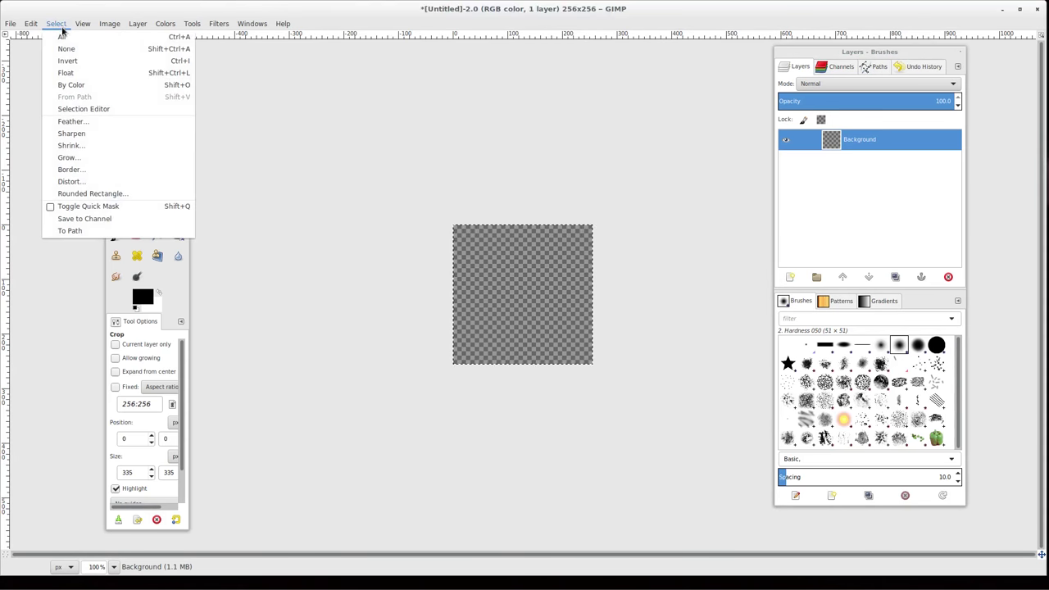
left_click(91, 195)
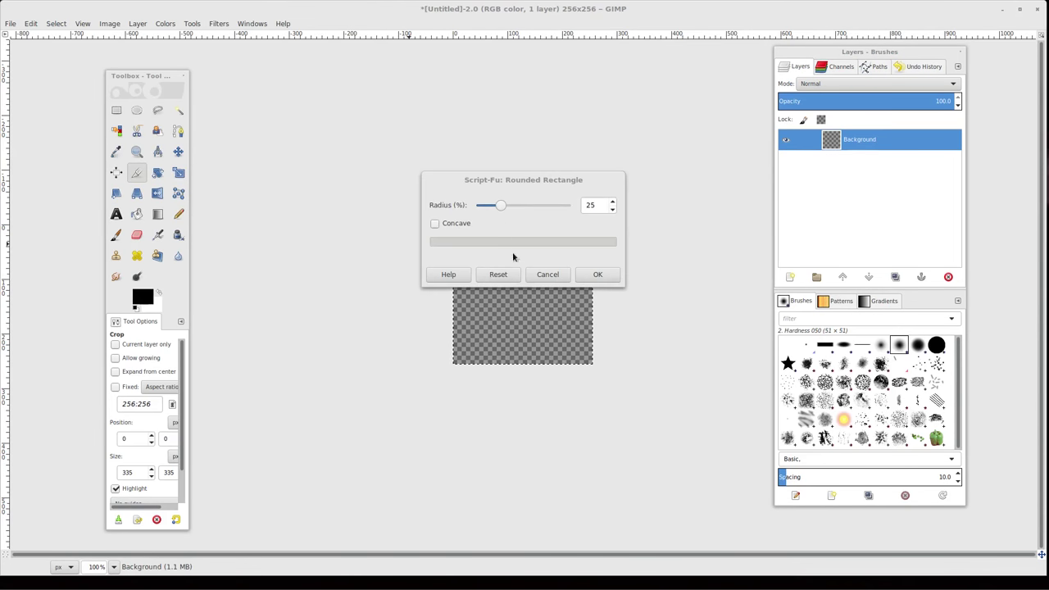
left_click(597, 204)
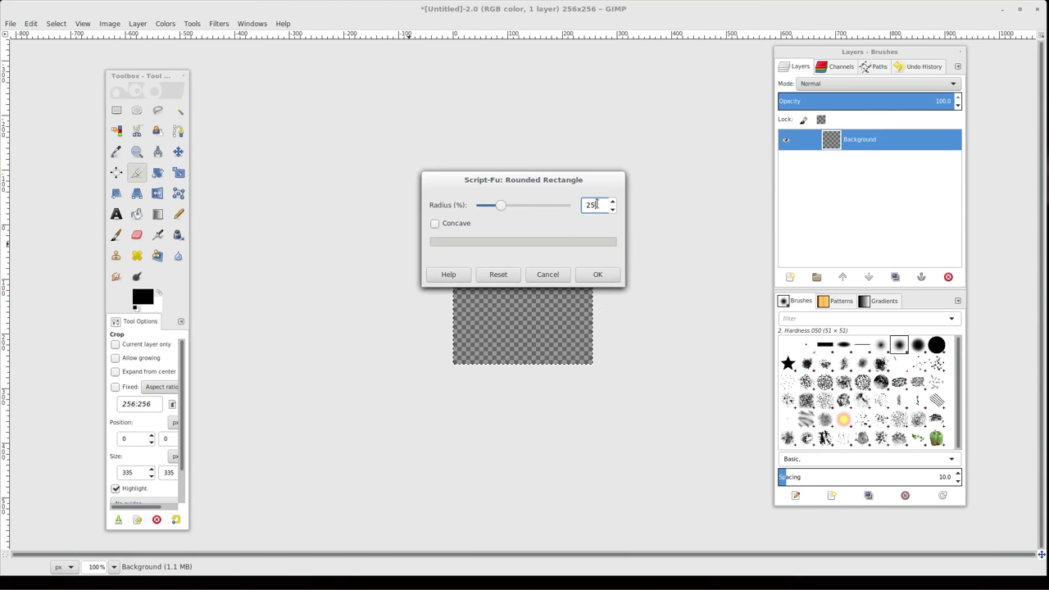
left_click(599, 274)
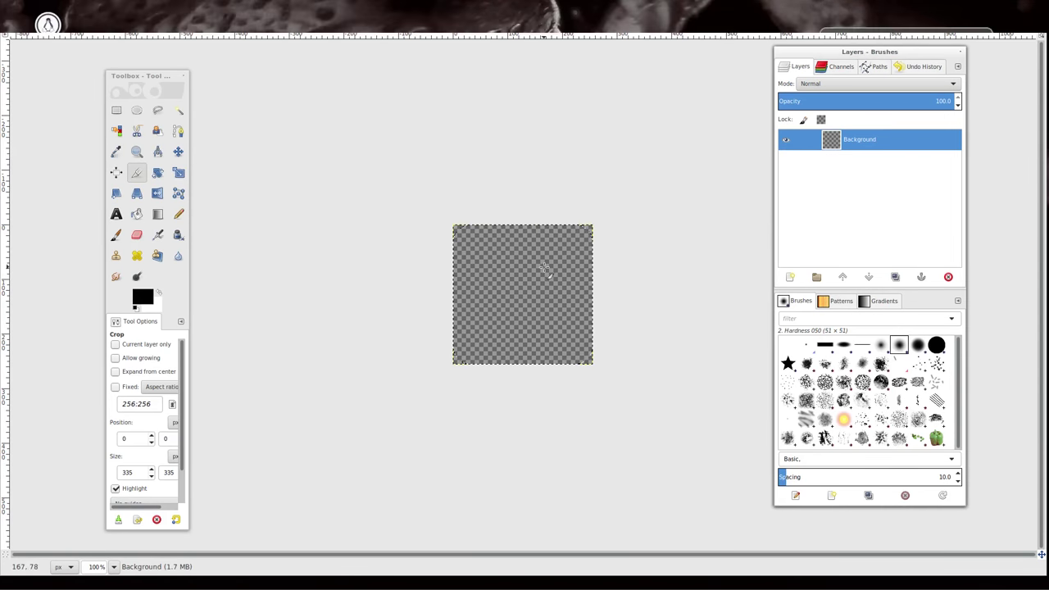
key("2")
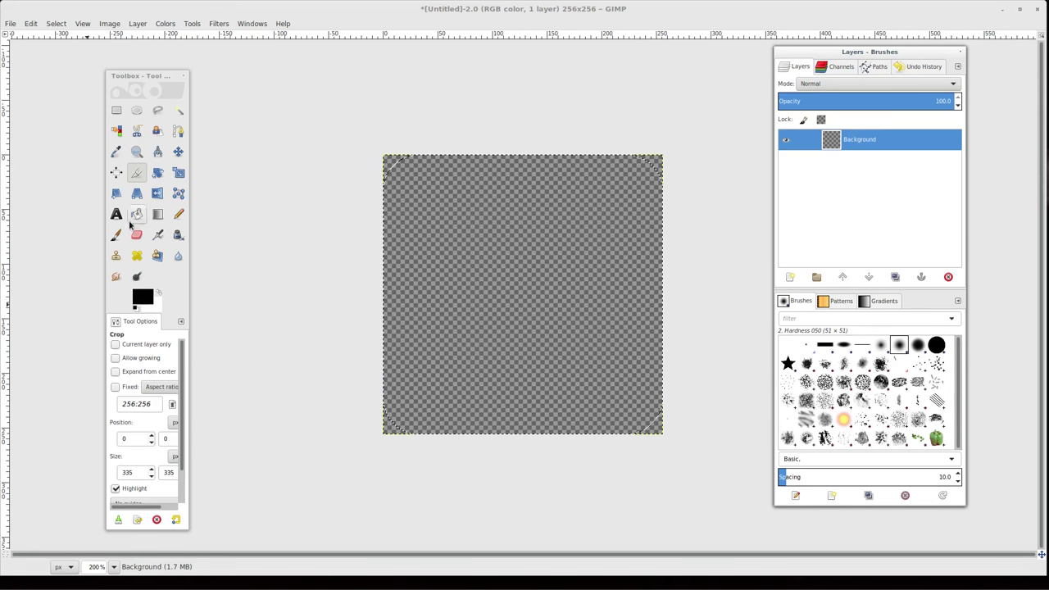
- Bucket-fill the rounded selection with pure yellow ffff00
left_click(137, 215)
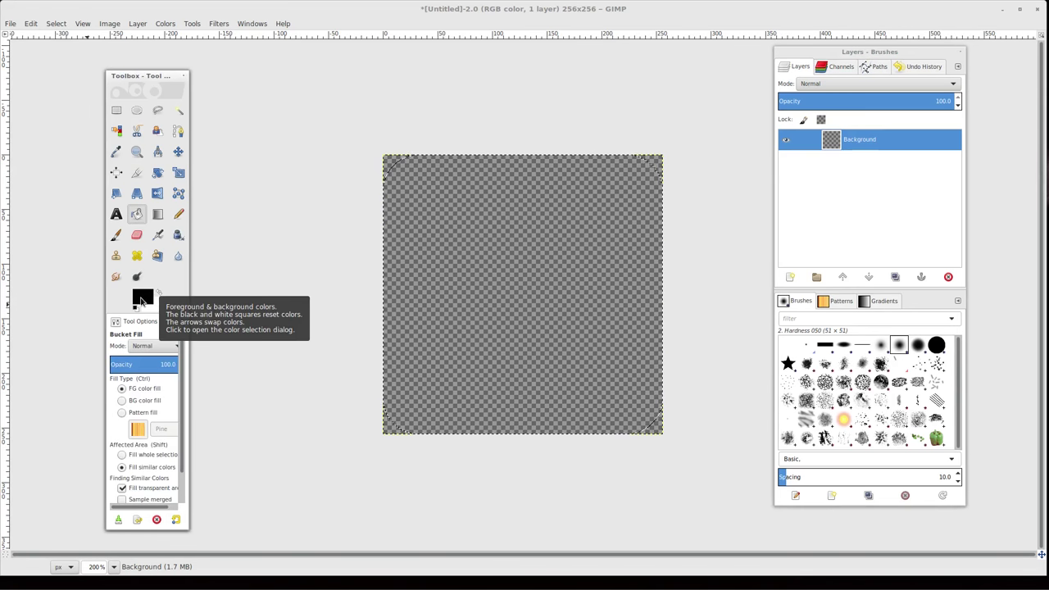
left_click(141, 300)
left_click(156, 166)
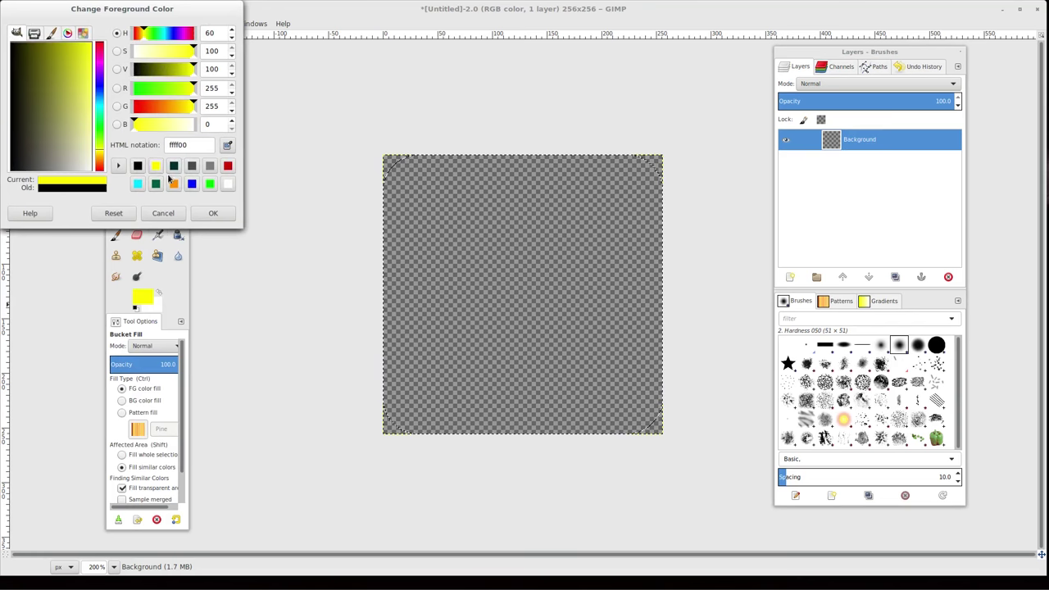
left_click(218, 215)
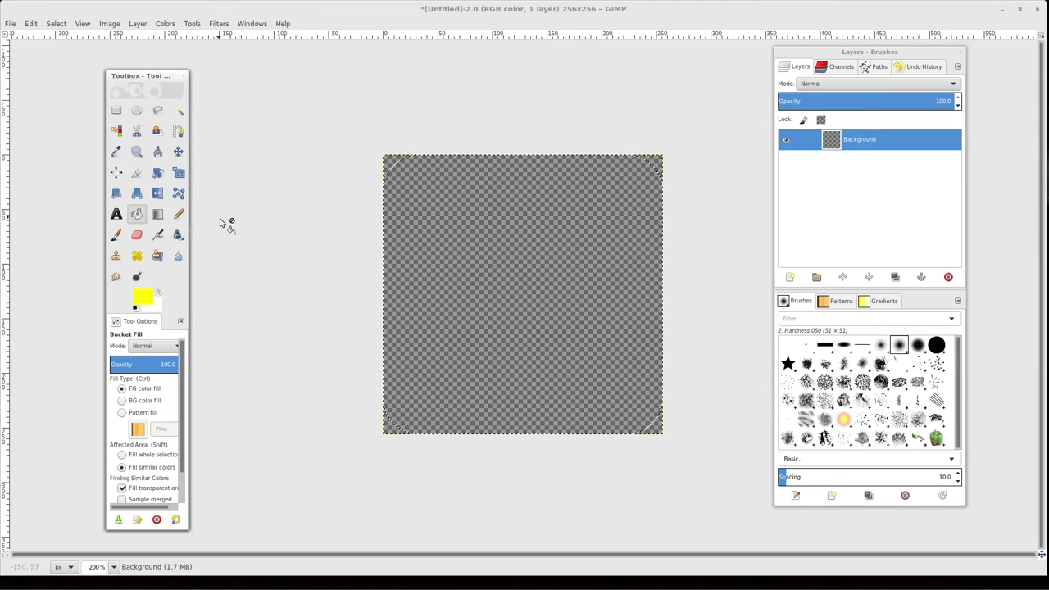
left_click(444, 241)
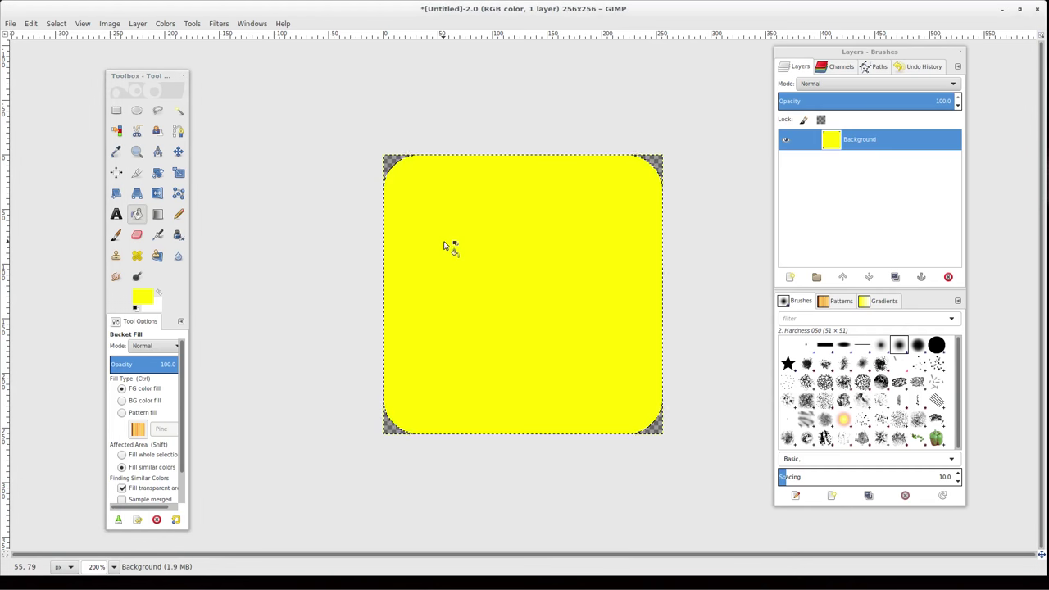
- Shrink the rounded selection slightly inward
left_click(56, 24)
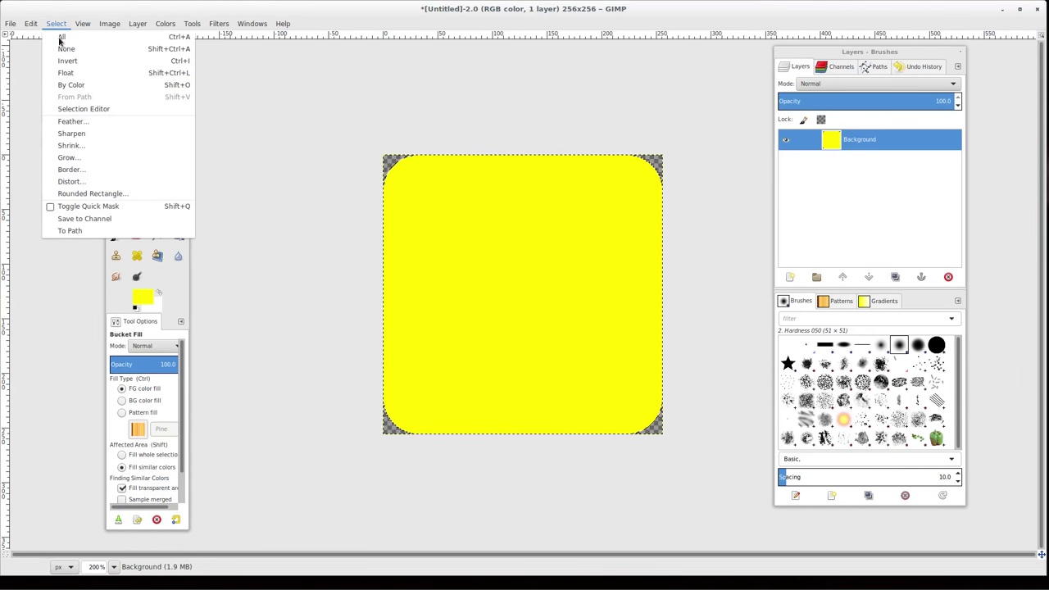
left_click(82, 147)
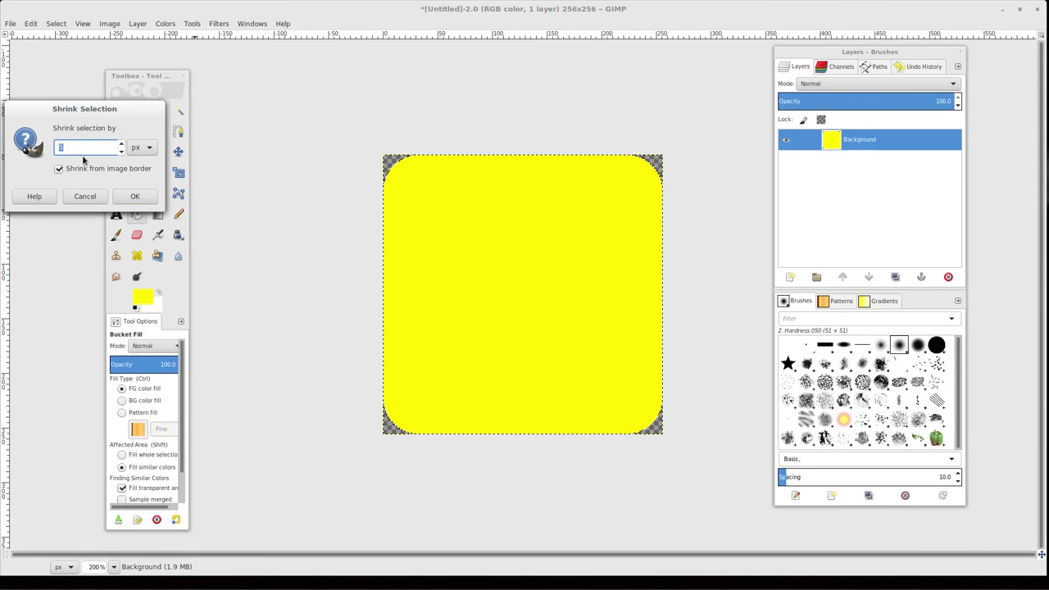
left_click(136, 198)
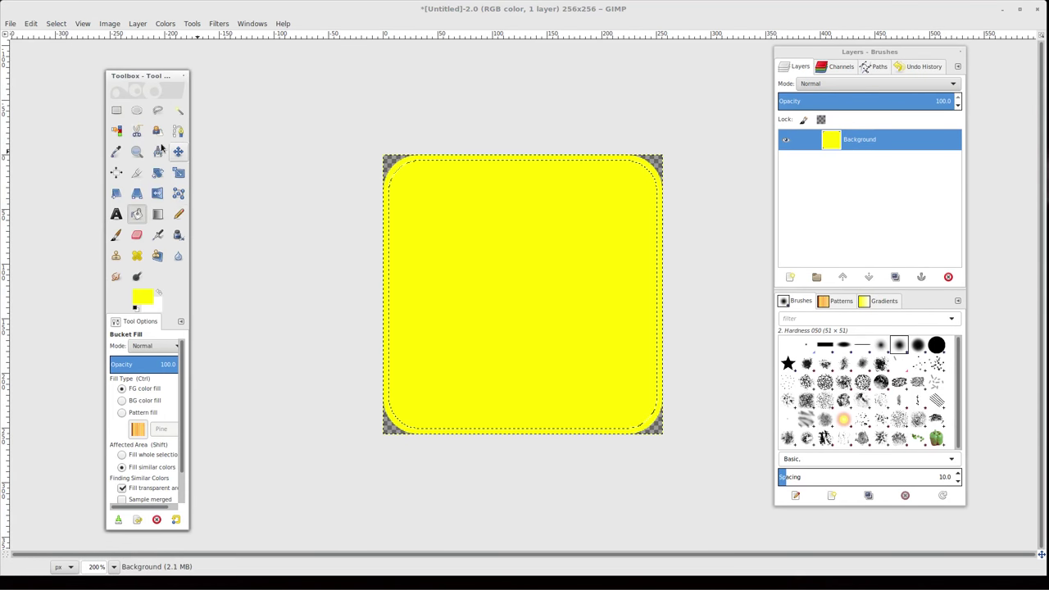
- Fill the shrunken selection with black
left_click(143, 300)
left_click(148, 167)
left_click(213, 210)
left_click(446, 256)
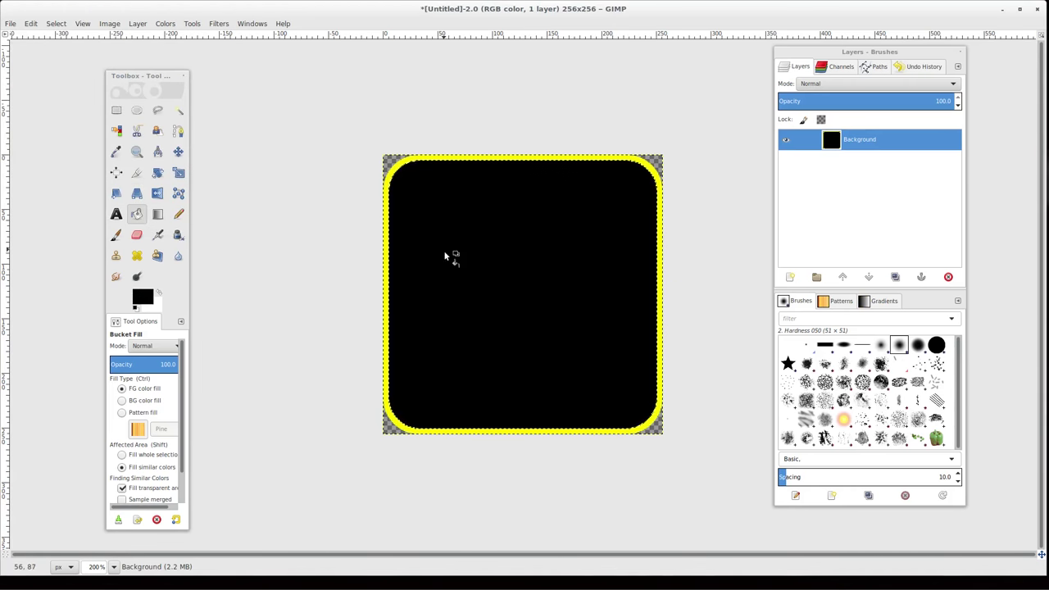
- Shrink the selection inward once more
left_click(57, 24)
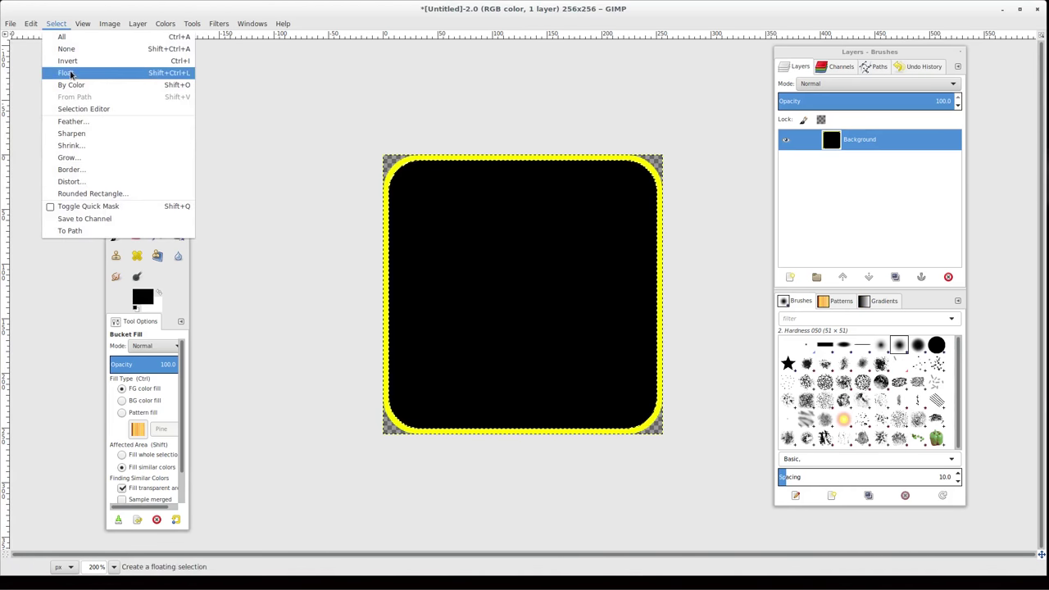
left_click(69, 143)
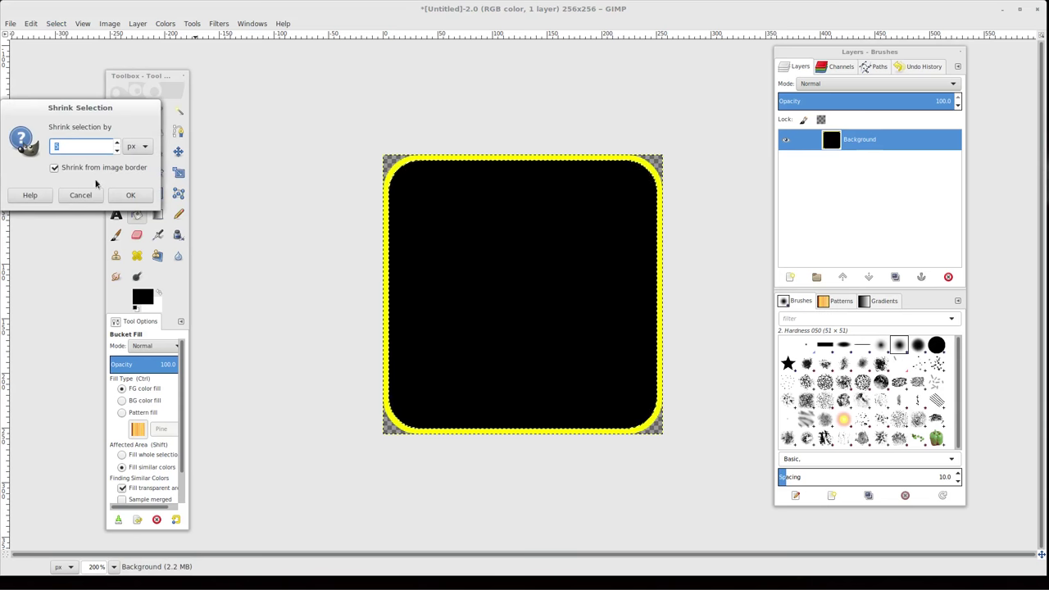
left_click(131, 195)
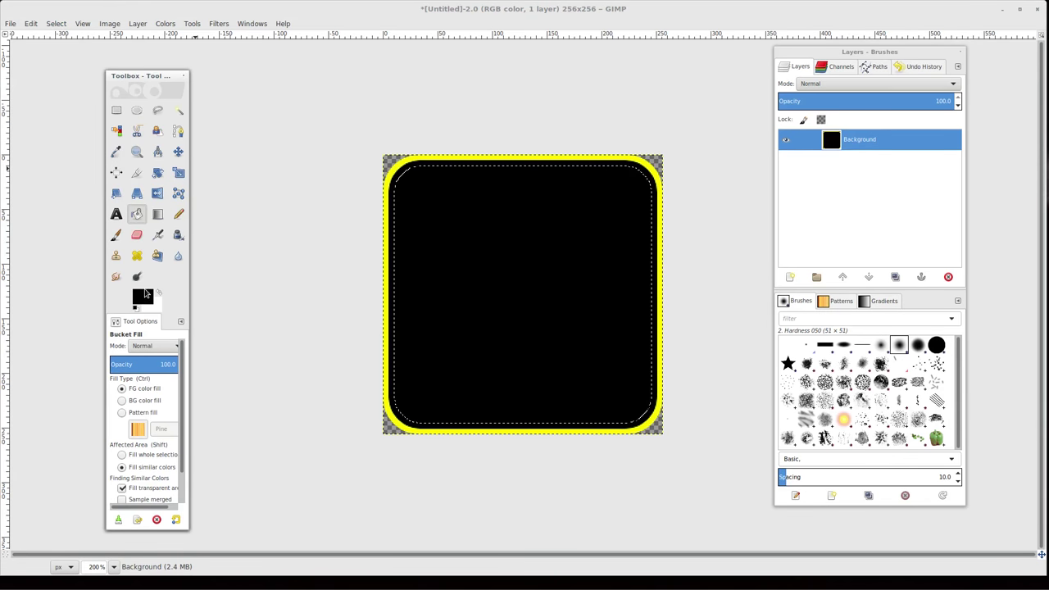
- Fill the inner selection with yellow, leaving a thin black band
left_click(143, 300)
left_click(156, 166)
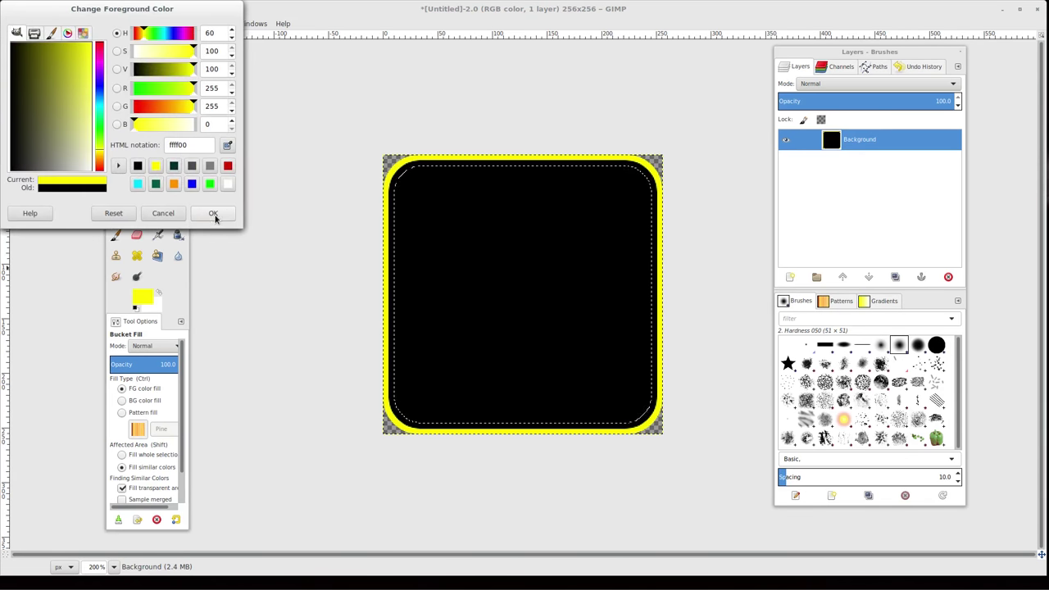
left_click(212, 213)
left_click(455, 248)
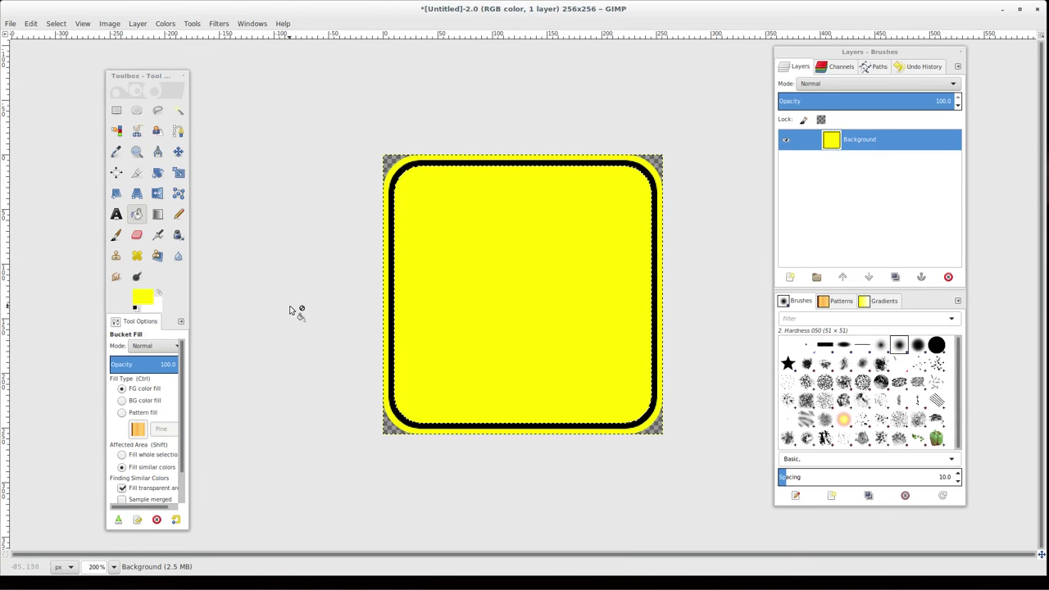
- Resize the canvas to 350×350 px with the sign centred, then refill its yellow interior
left_click(110, 24)
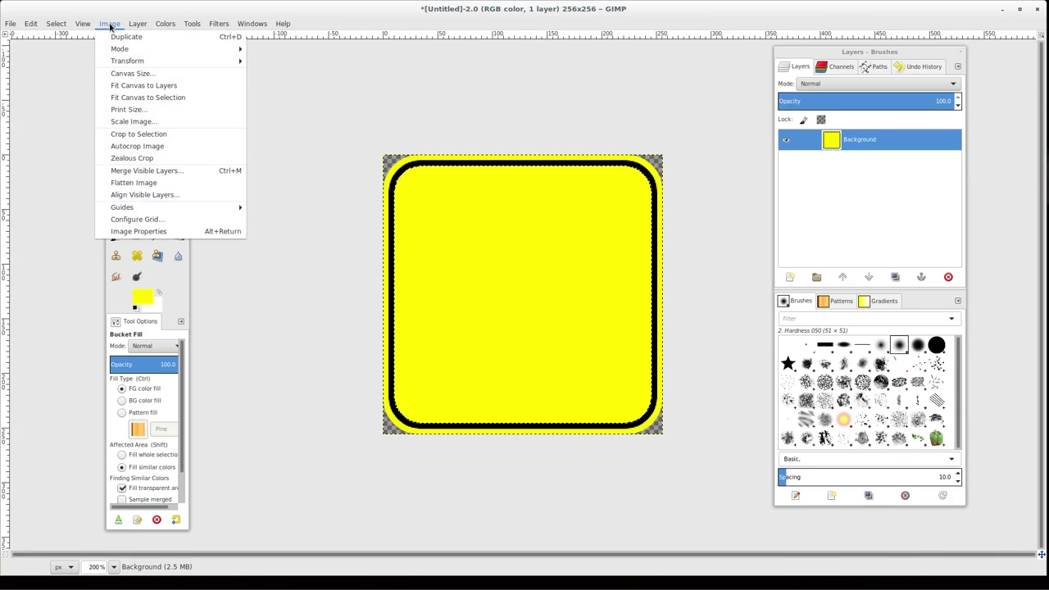
left_click(133, 73)
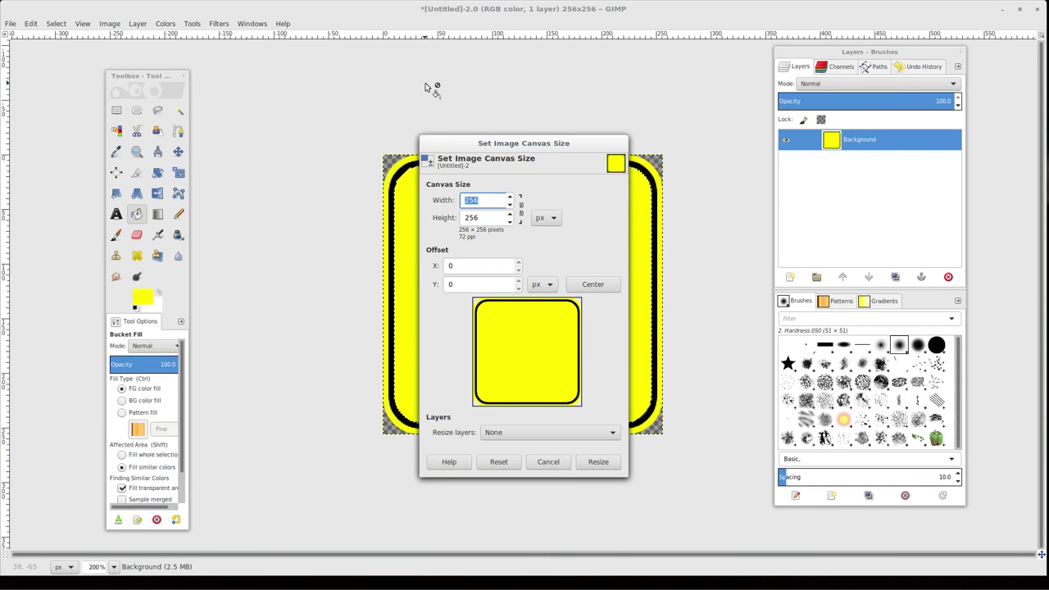
type("350")
key("Tab")
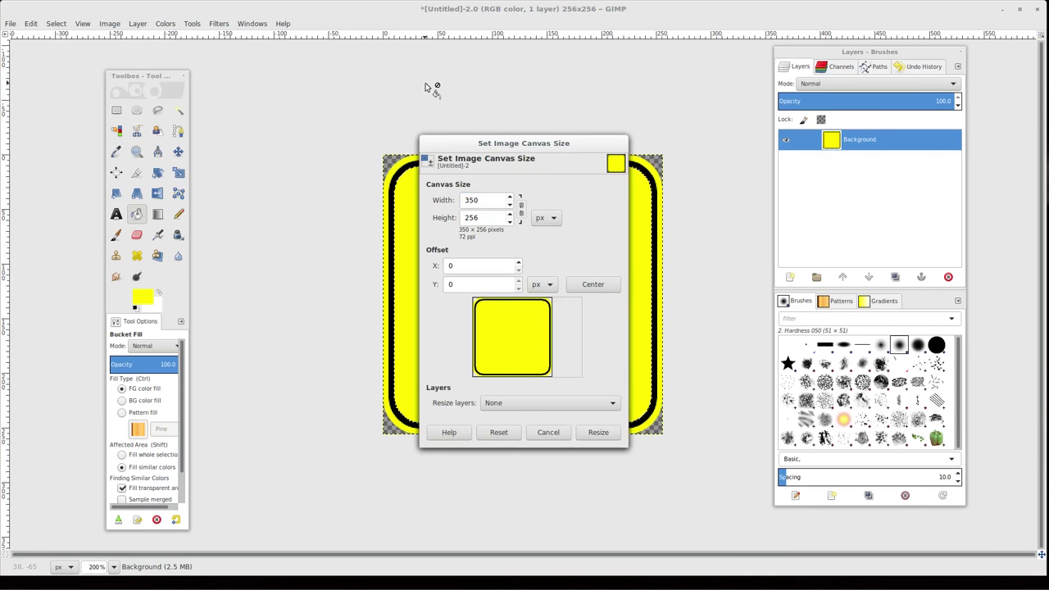
key("Tab")
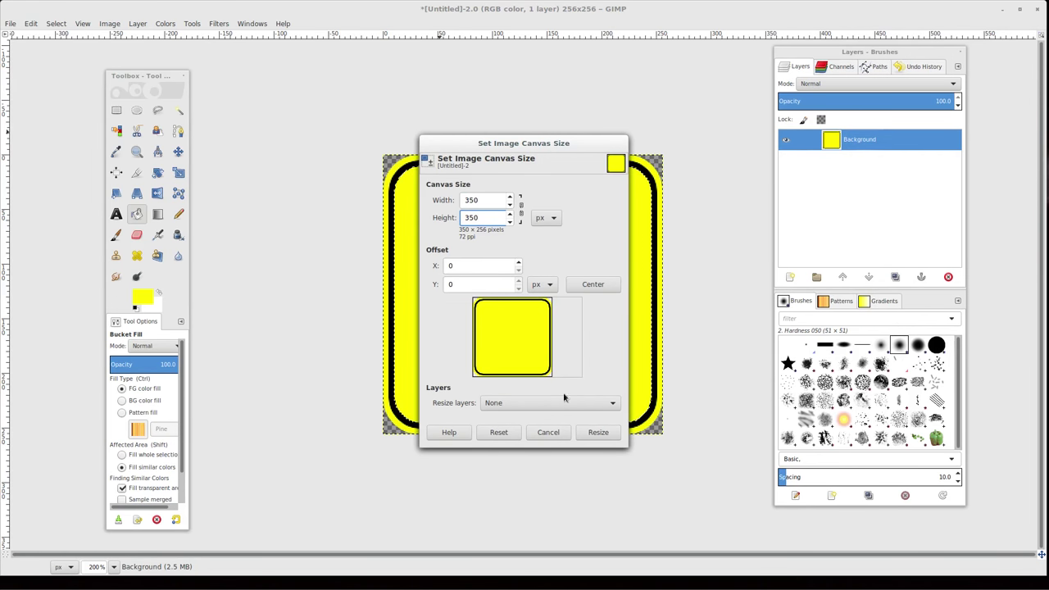
type("350")
left_click(593, 285)
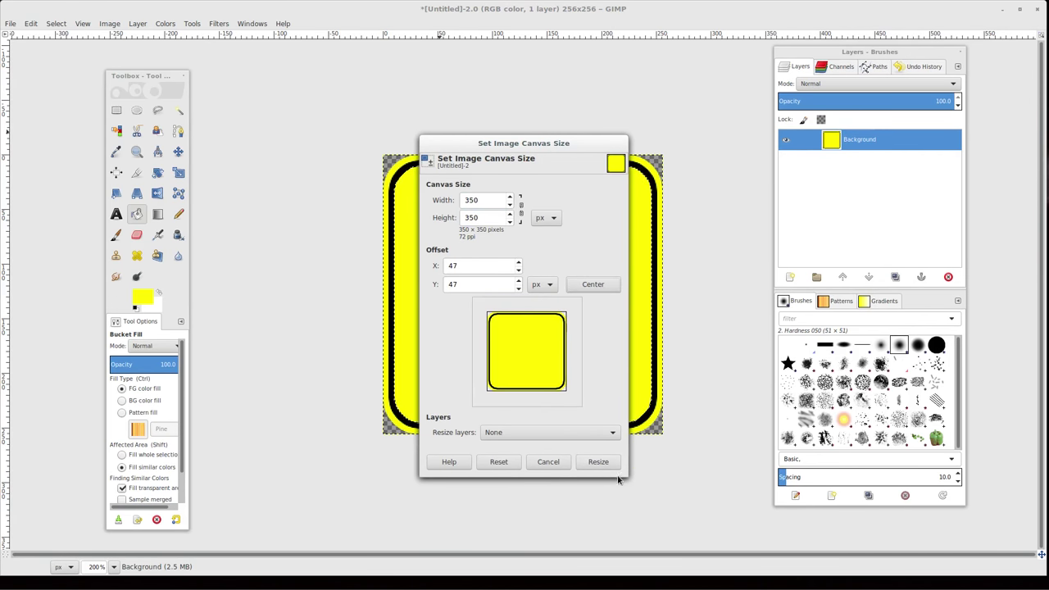
left_click(607, 461)
left_click(556, 271)
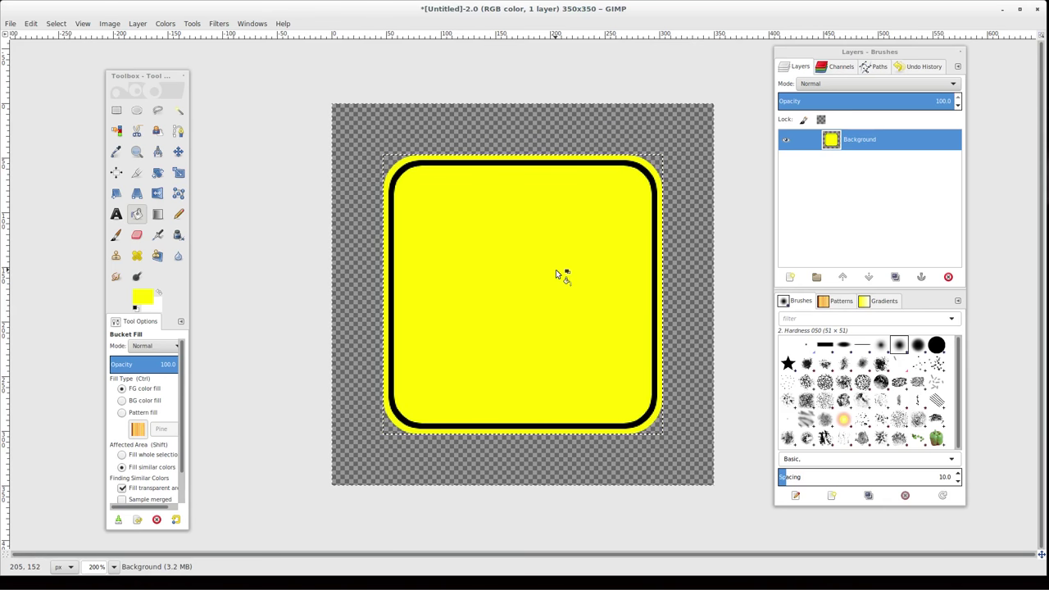
- Rotate the sign 45° into a diamond and place it on its own new layer
key("shift")
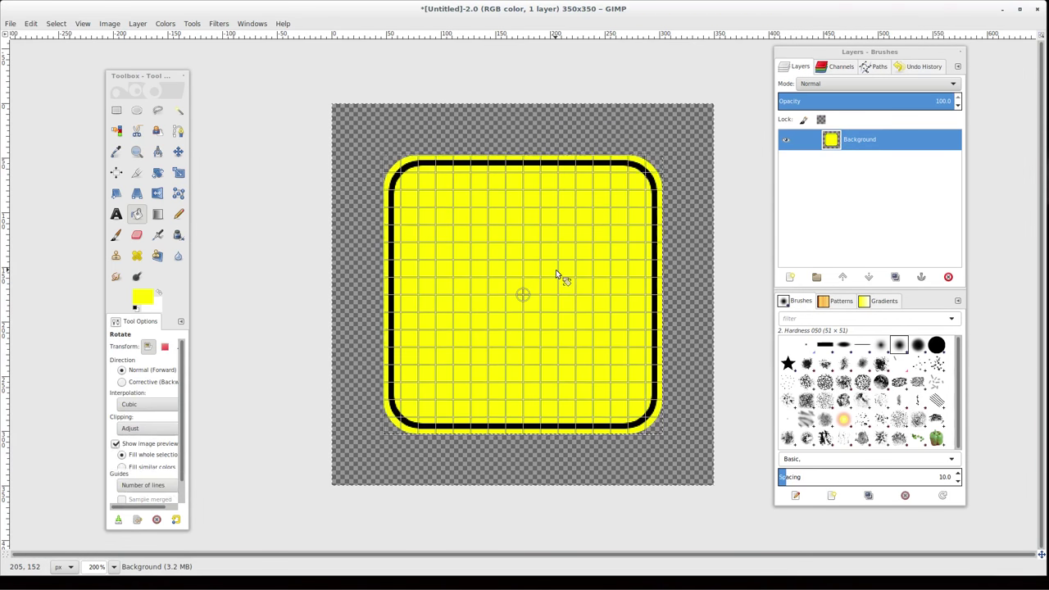
key("shift+r")
left_click(556, 269)
type("45")
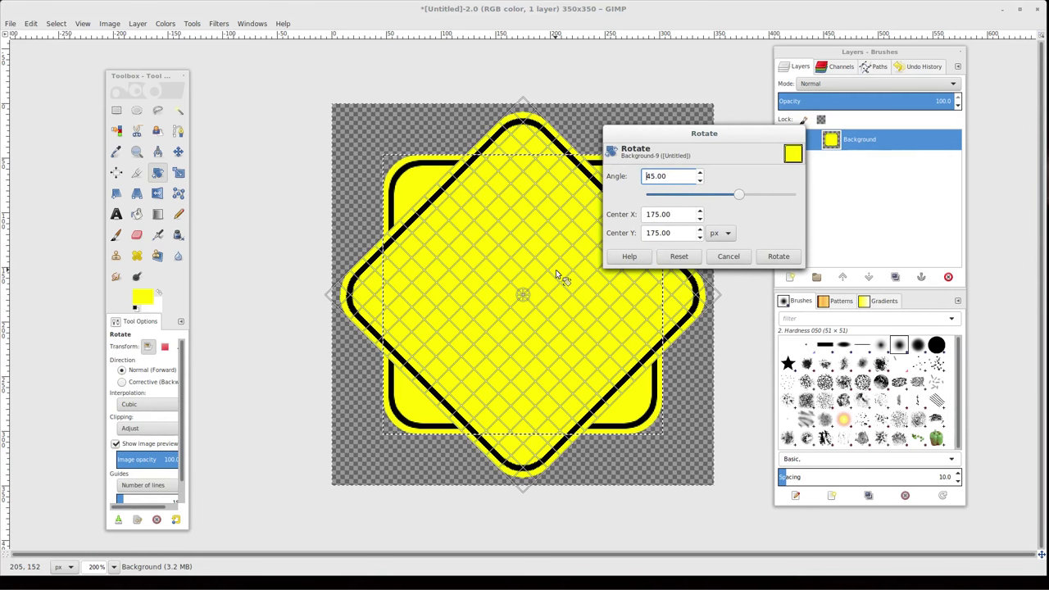
left_click(781, 256)
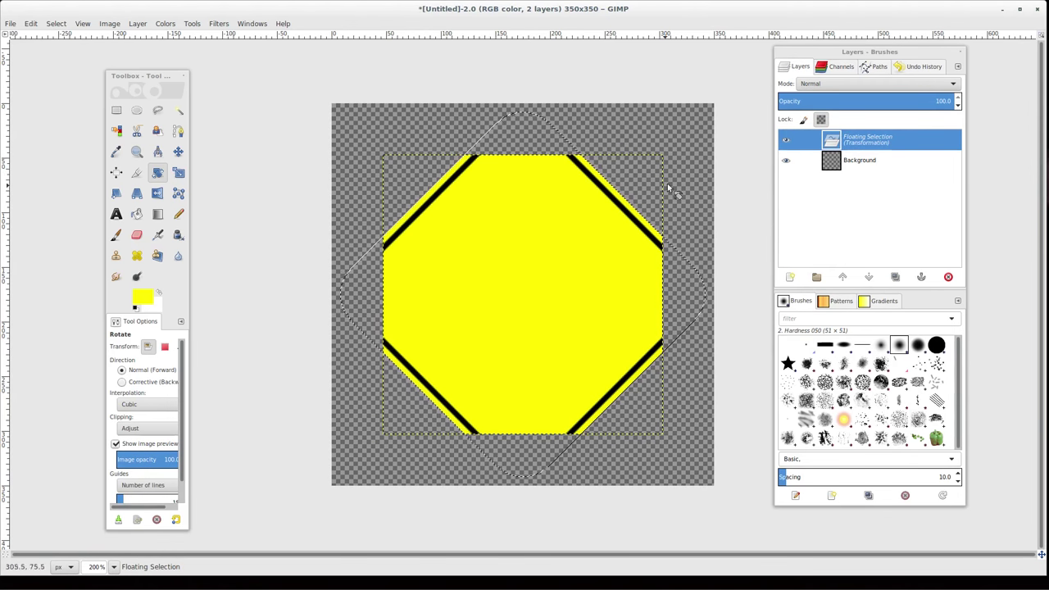
right_click(856, 143)
left_click(865, 158)
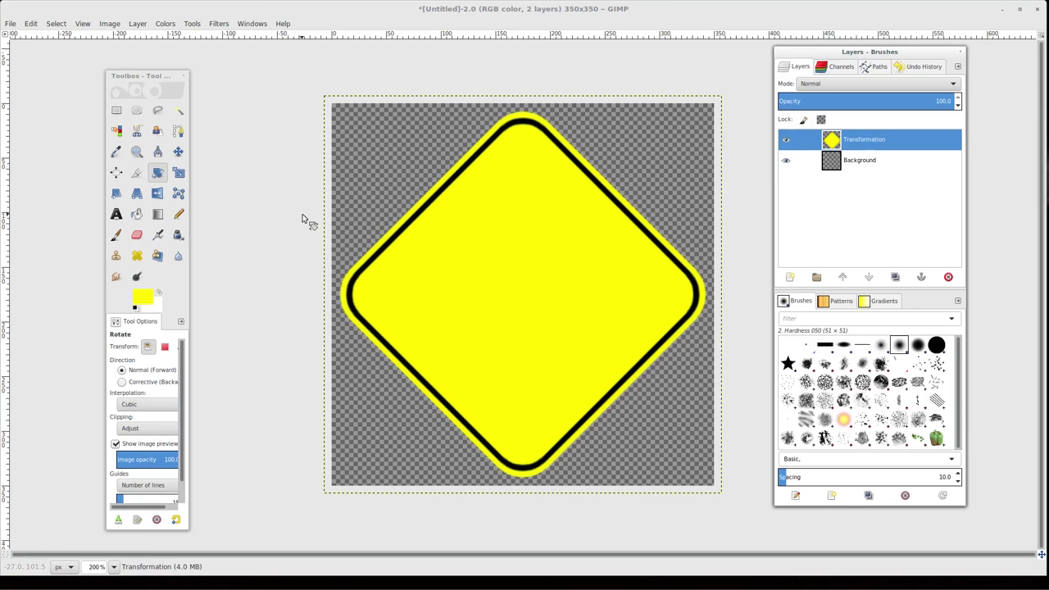
- Draw an initial crop rectangle around the diamond and adjust its edges
key("shift+c")
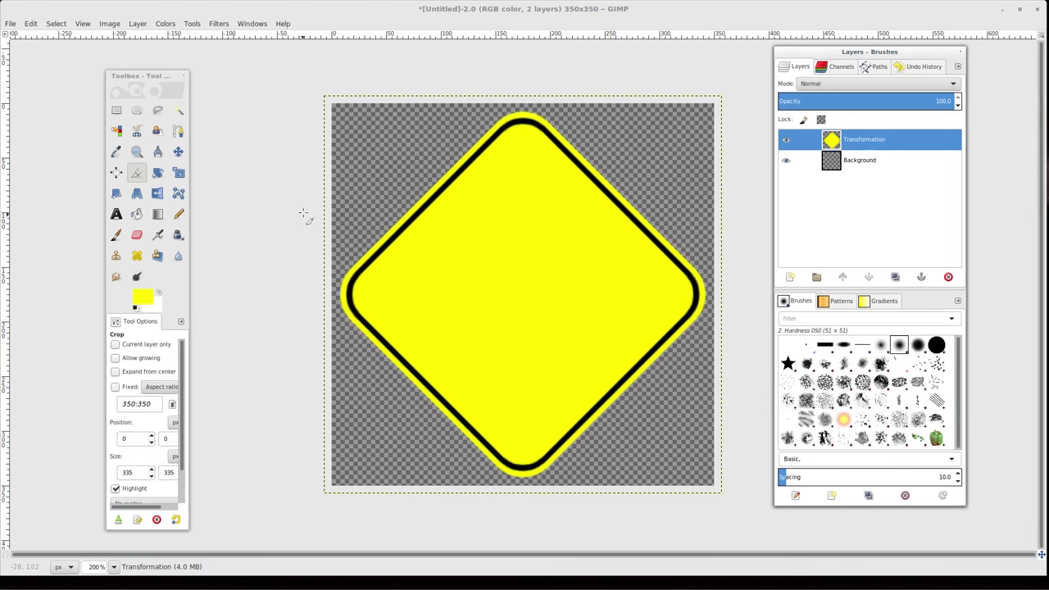
mouse_move(343, 107)
left_mouse_down()
mouse_move(698, 375)
mouse_move(710, 423)
left_mouse_up()
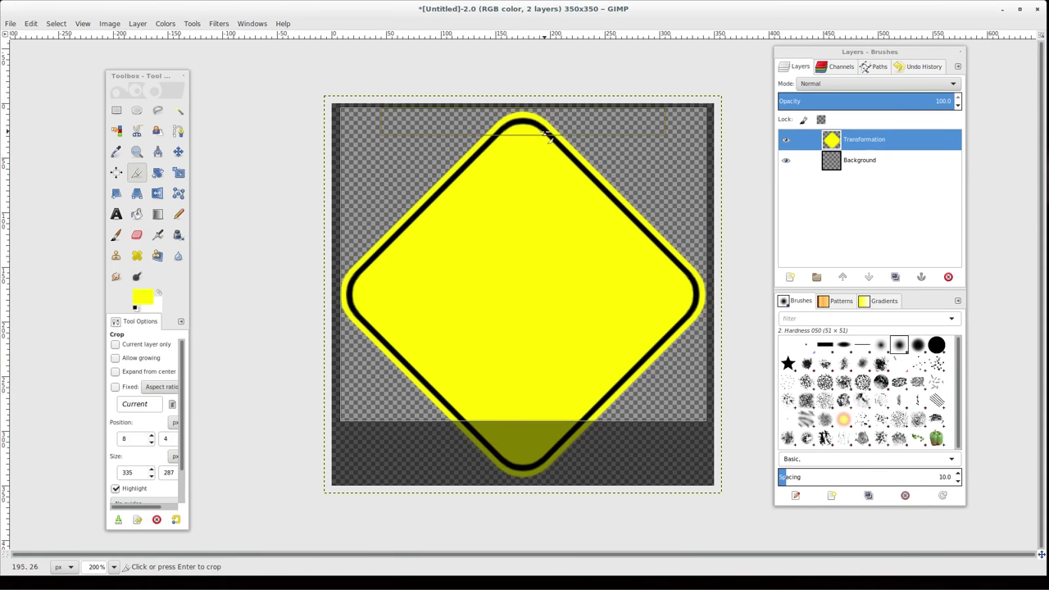
left_click_drag(537, 116, 537, 119)
left_click_drag(365, 289, 362, 291)
mouse_move(526, 413)
left_mouse_down()
mouse_move(531, 479)
mouse_move(529, 467)
left_mouse_up()
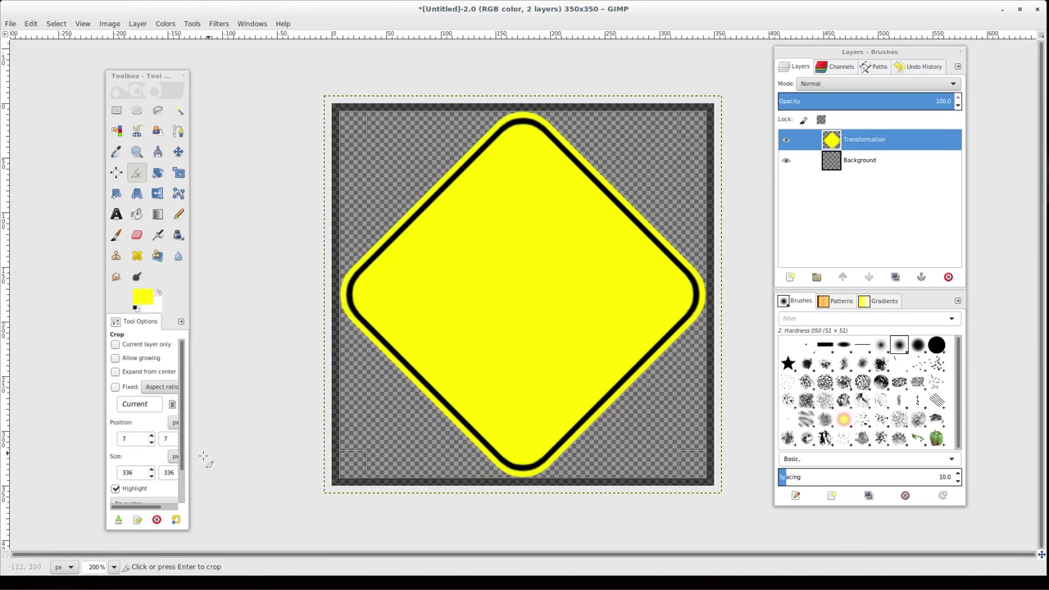
left_click_drag(187, 525, 231, 546)
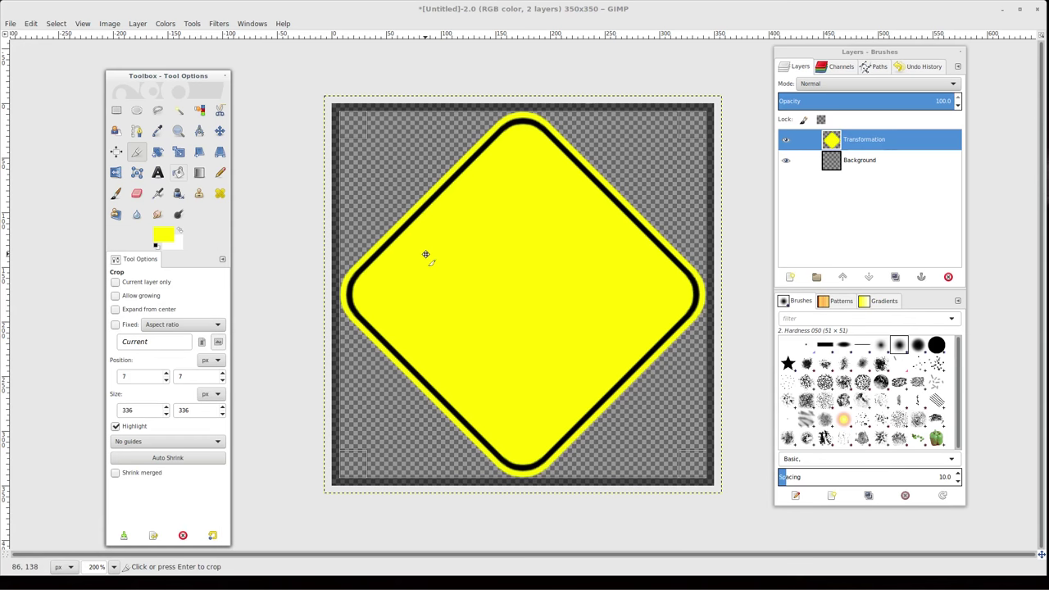
key("shift+b")
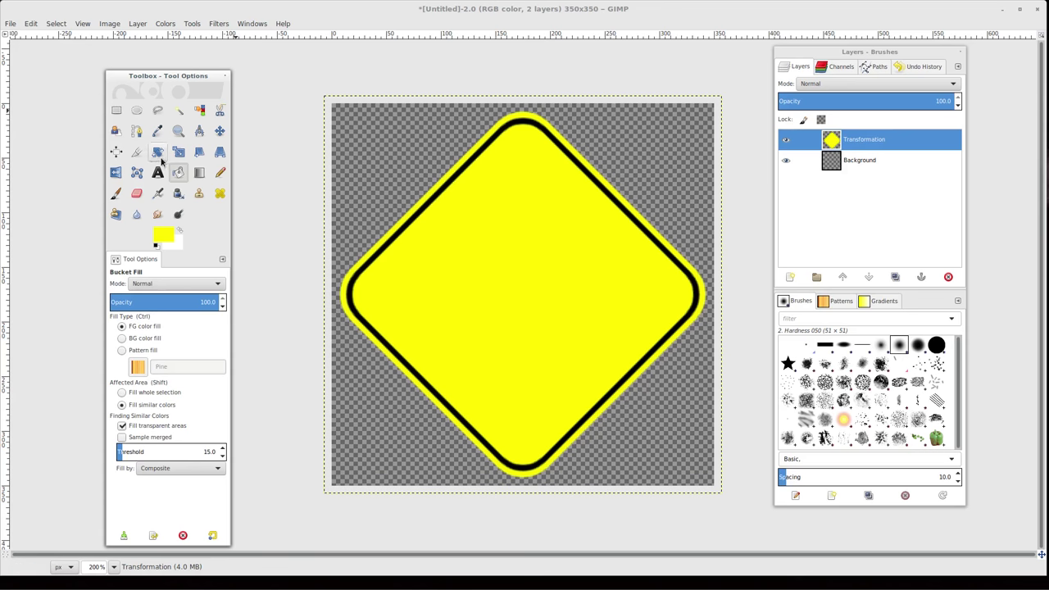
- Redraw the crop area, set it to 336×336 px, and crop the image
key("shift+c")
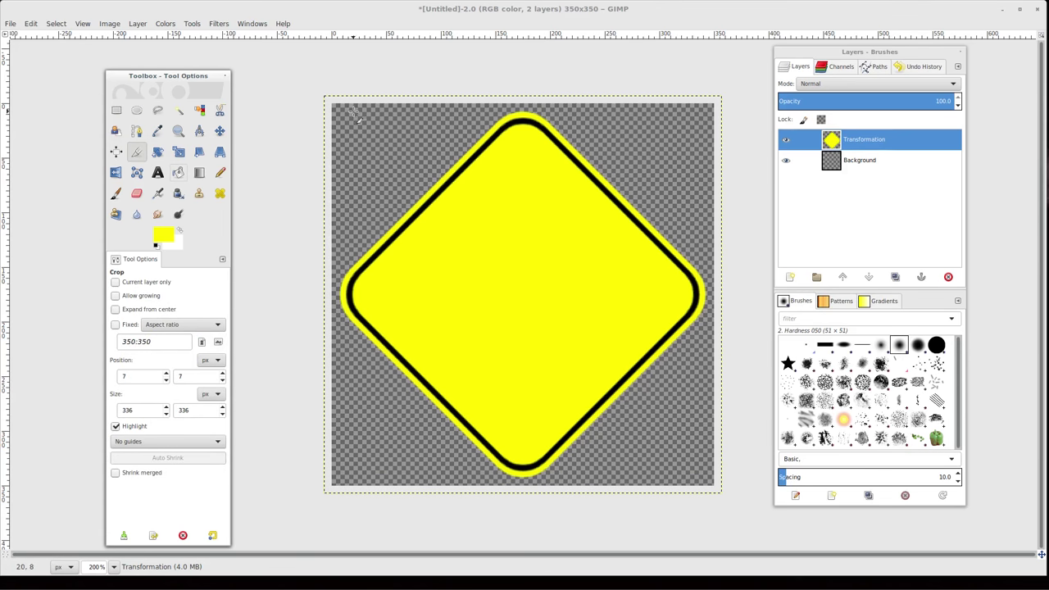
left_click_drag(348, 111, 696, 485)
left_click_drag(689, 401, 706, 303)
left_click_drag(363, 301, 356, 300)
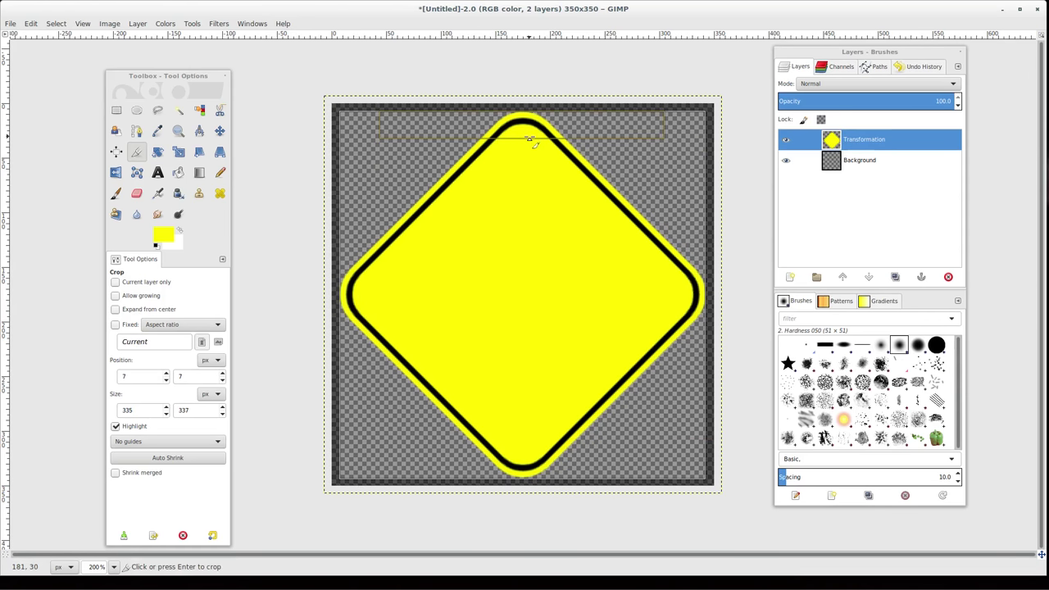
left_click(166, 409)
left_click(223, 414)
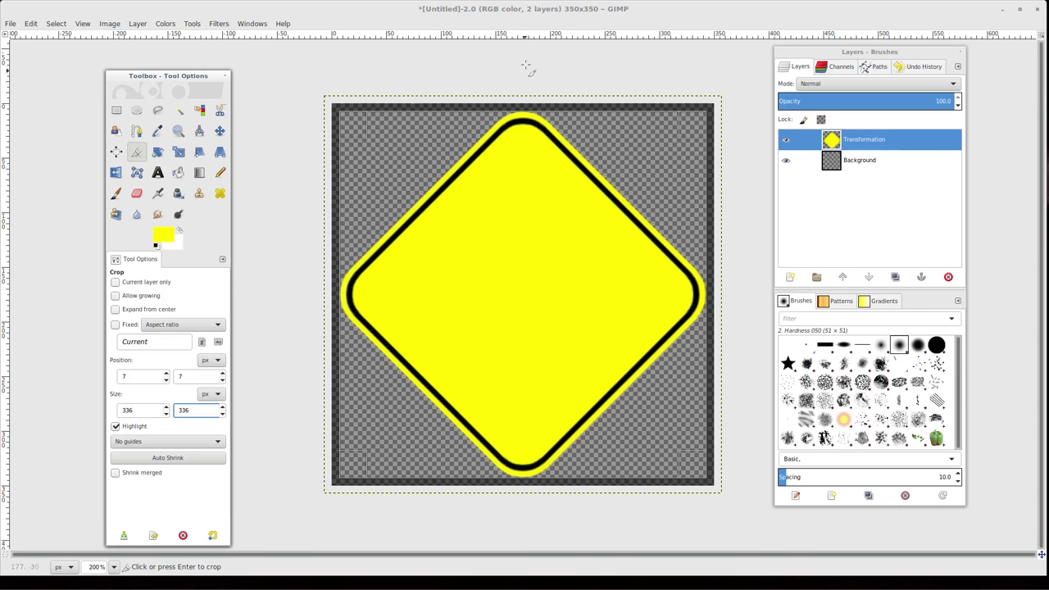
left_click(527, 183)
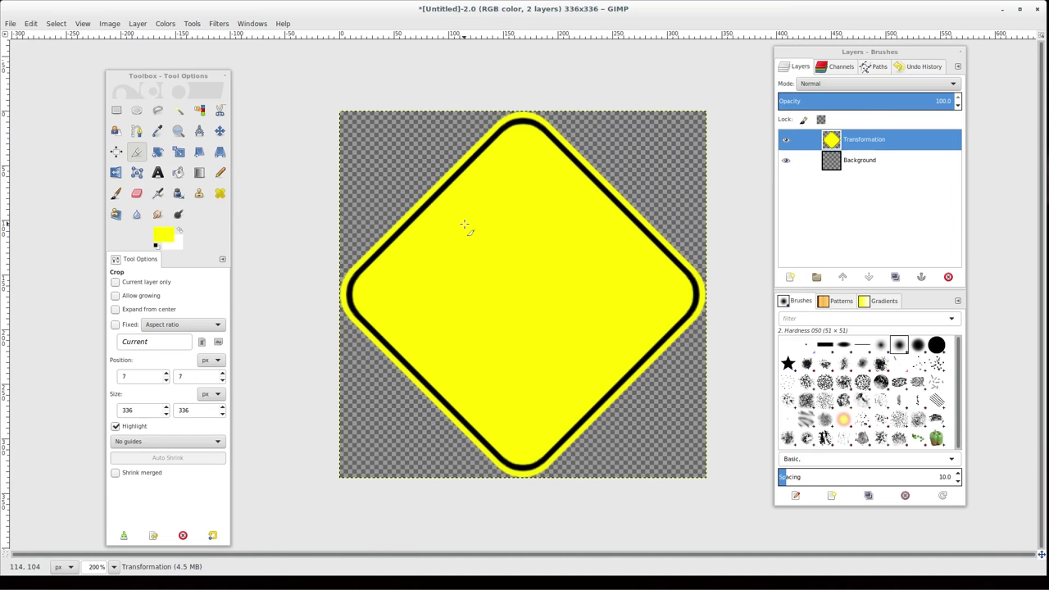
- Add vertical guides at x=150 and x=184 and two horizontal guides near y=186
key("m")
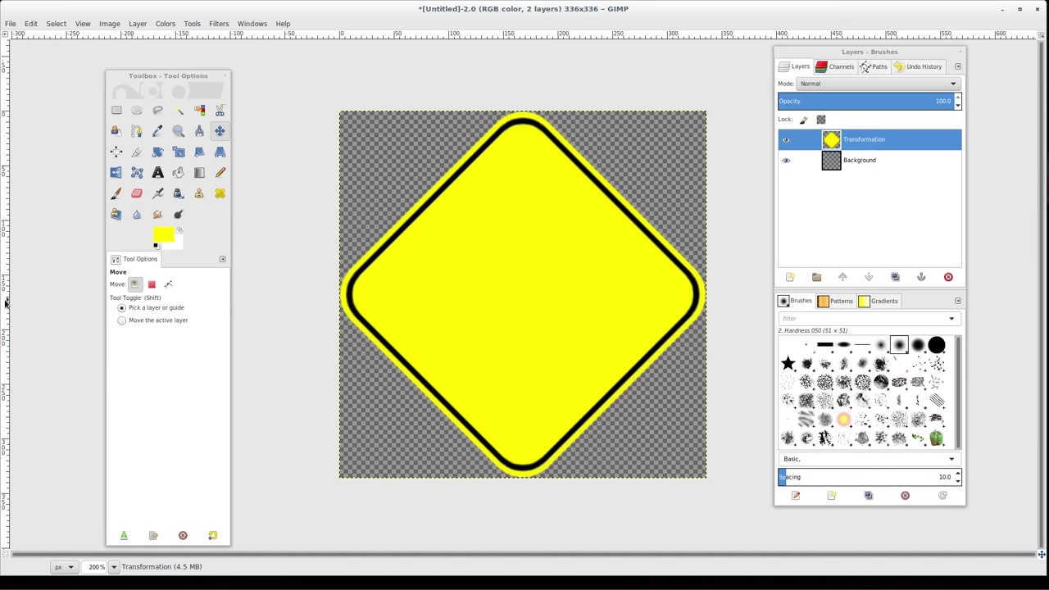
left_click_drag(6, 264, 506, 263)
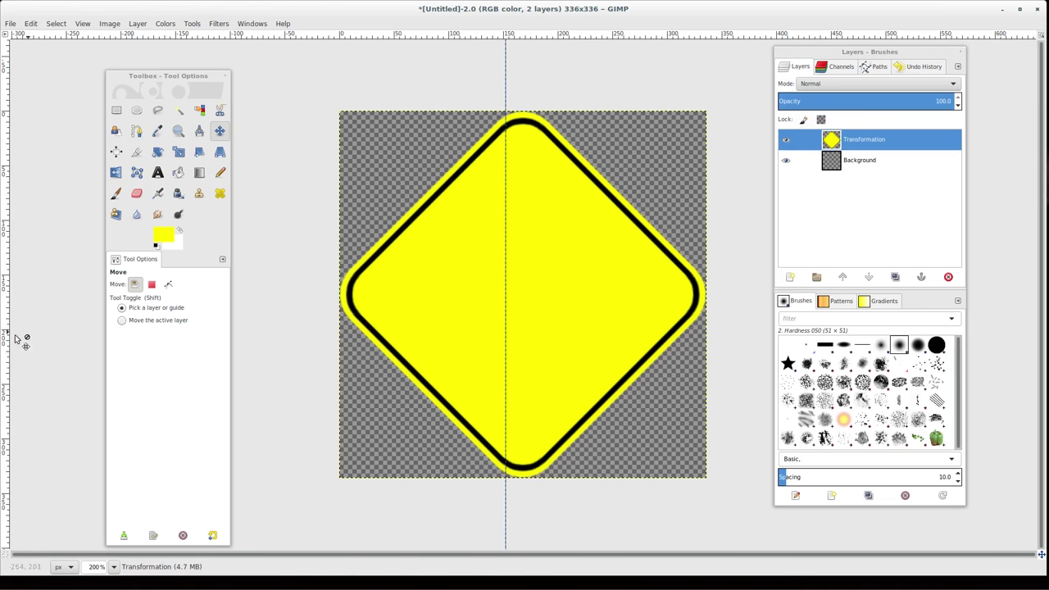
left_click_drag(8, 338, 539, 295)
left_click_drag(526, 39, 569, 281)
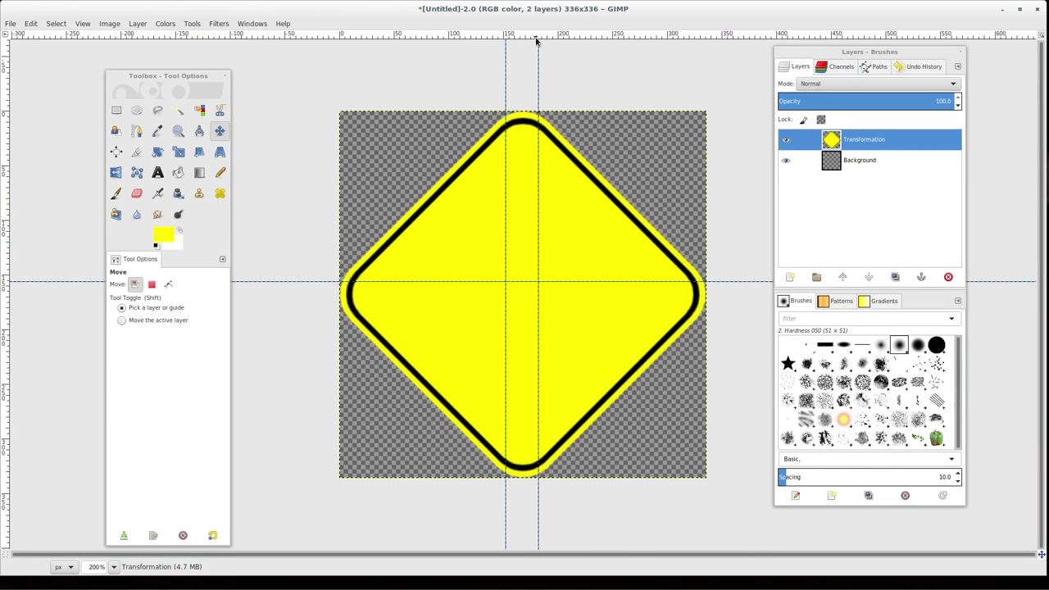
left_click_drag(537, 39, 566, 311)
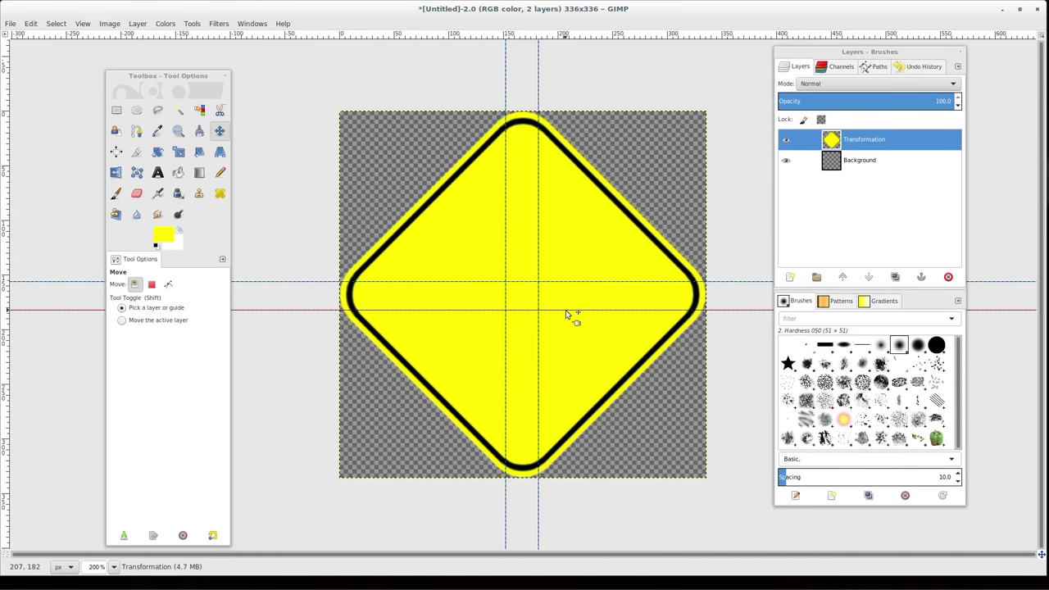
left_click_drag(508, 161, 507, 160)
- Select a tall vertical bar between the guides and add a 189 × 26 horizontal bar to form a cross
left_click(117, 110)
left_click_drag(505, 182, 539, 400)
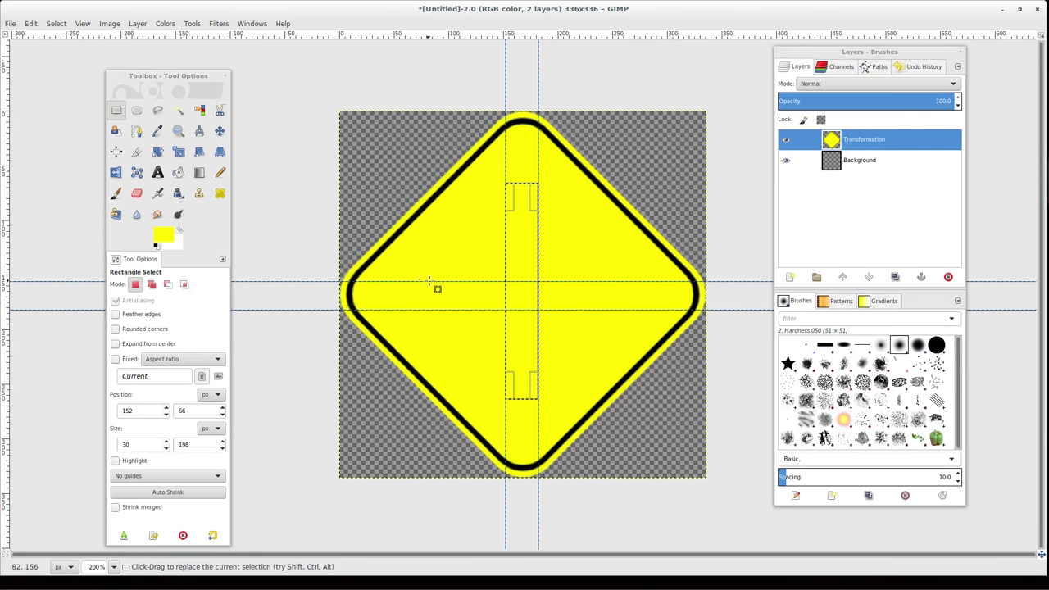
left_click_drag(426, 281, 639, 304)
left_click_drag(438, 297, 437, 302)
key("Return")
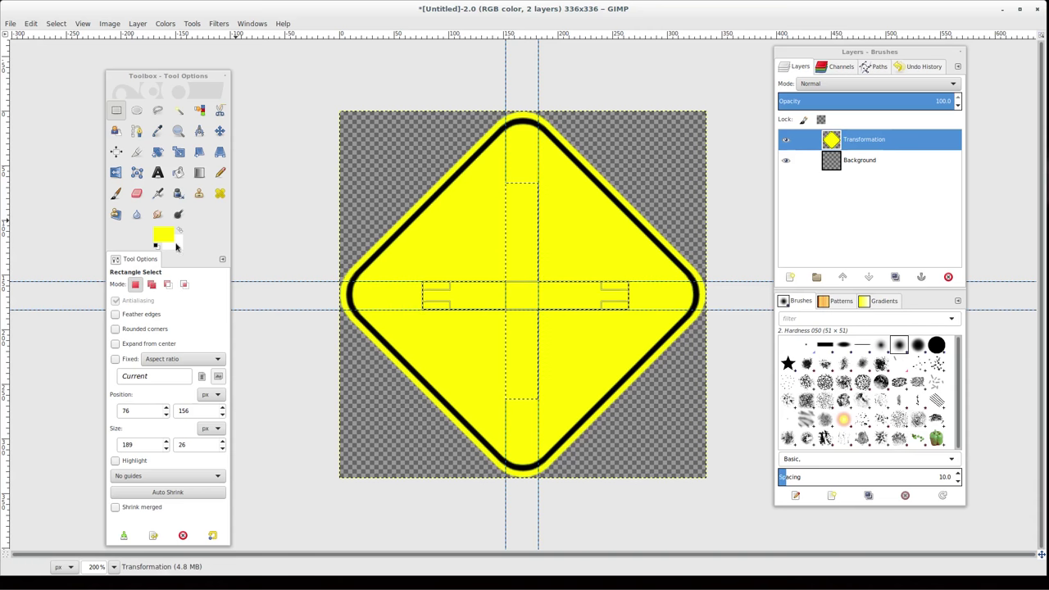
- Set the foreground colour to black and bucket-fill the cross selection
left_click(176, 173)
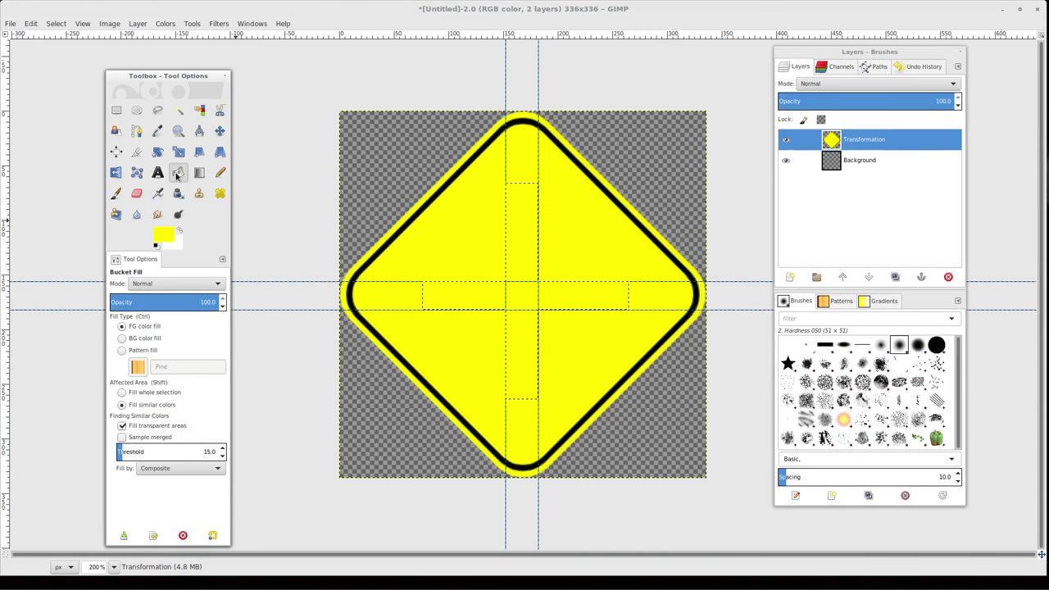
left_click(162, 234)
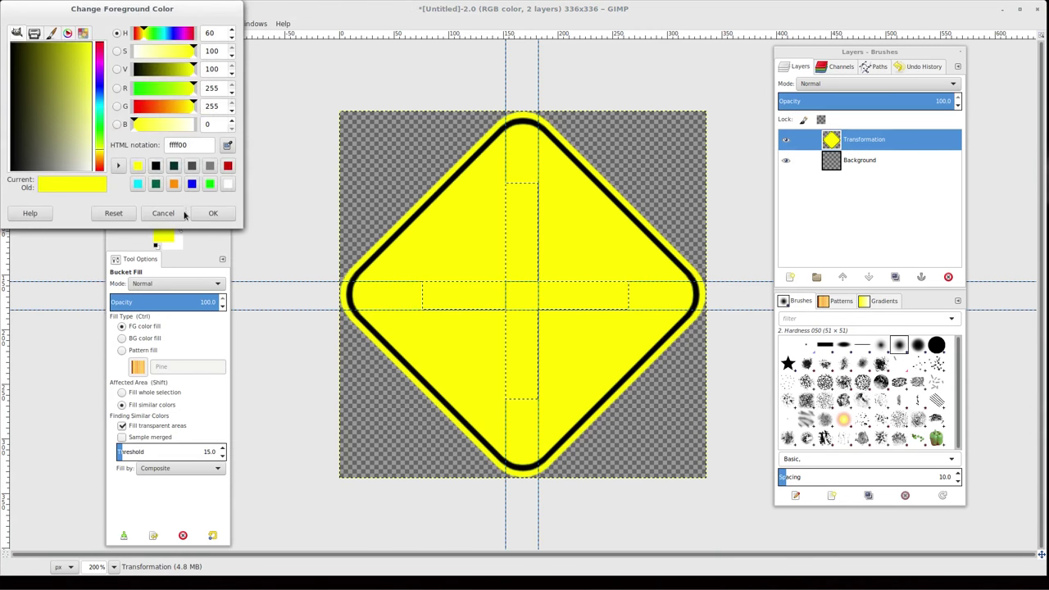
left_click(155, 166)
left_click(215, 215)
left_click(525, 299)
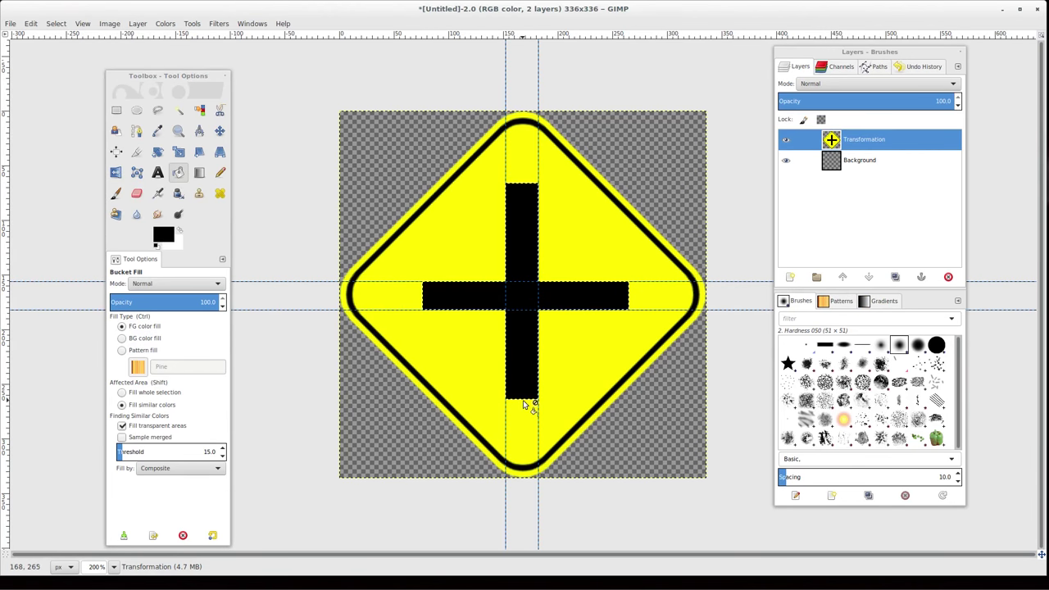